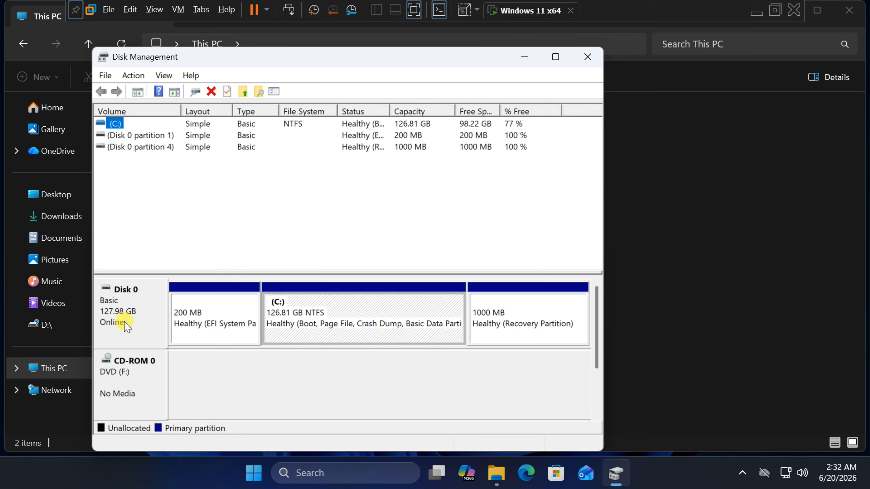
Step: Close Disk Management and open the virtual machine's settings, selecting the existing NVMe hard disk
click(127, 325)
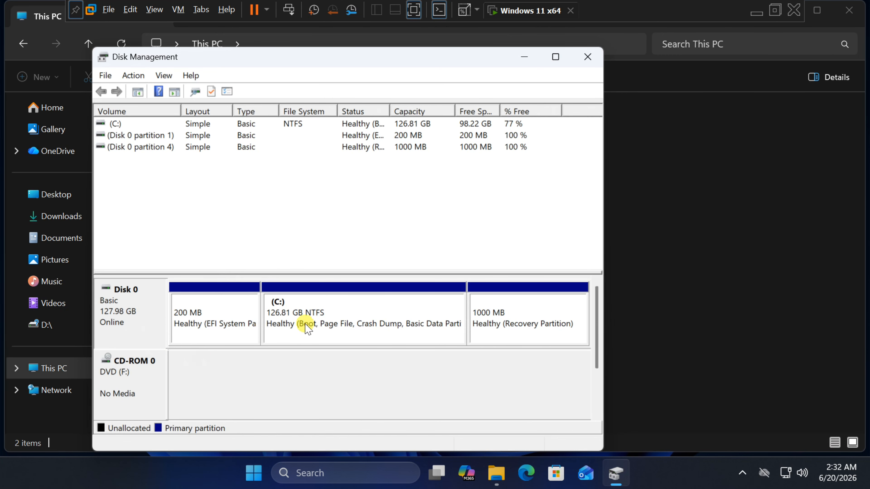
click(586, 57)
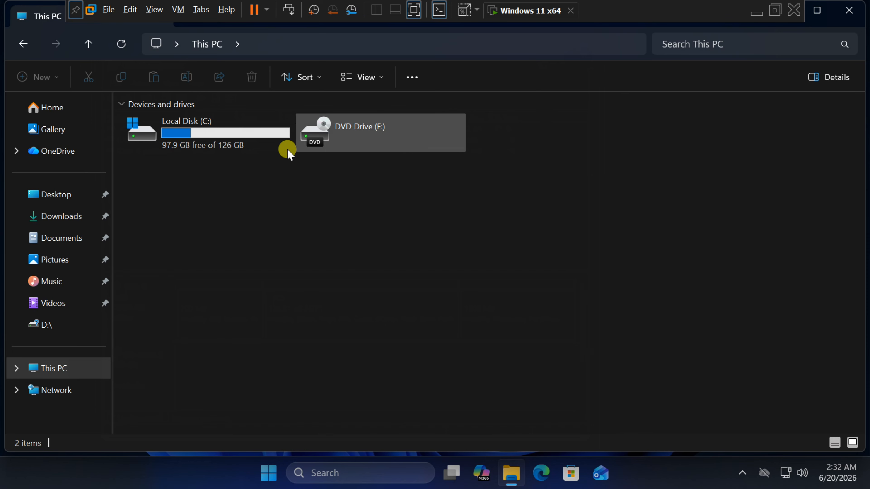
click(178, 9)
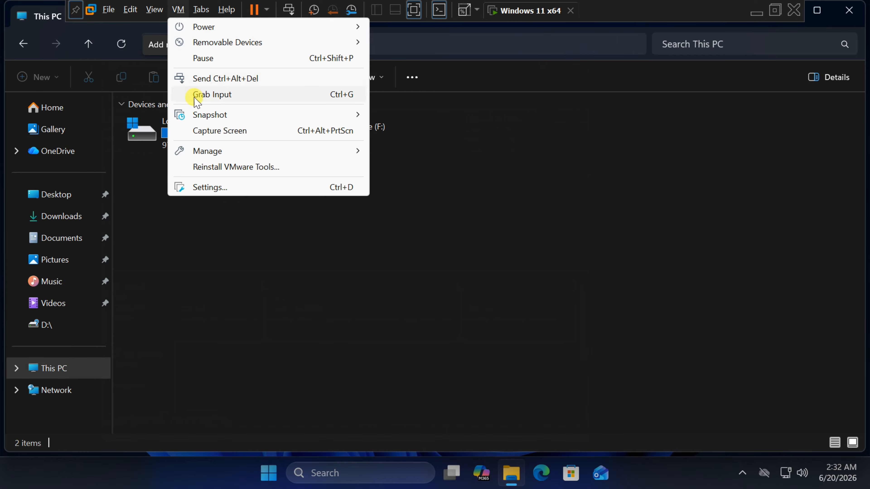
click(237, 188)
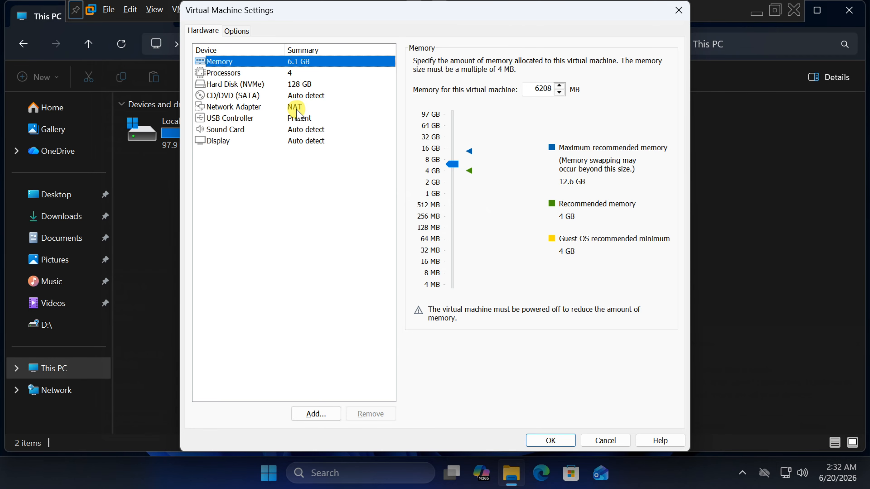
click(221, 86)
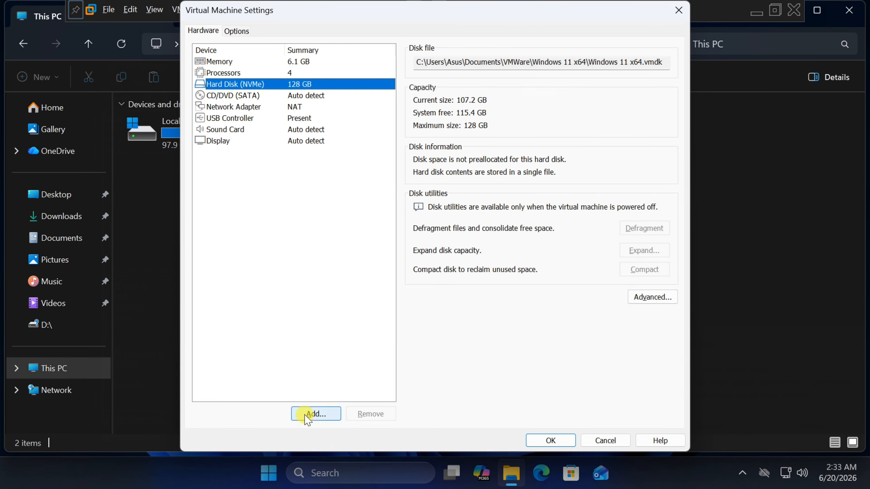
Step: Start adding a hard disk in the Add Hardware Wizard, choosing SATA as the disk type and creating a new virtual disk
click(316, 414)
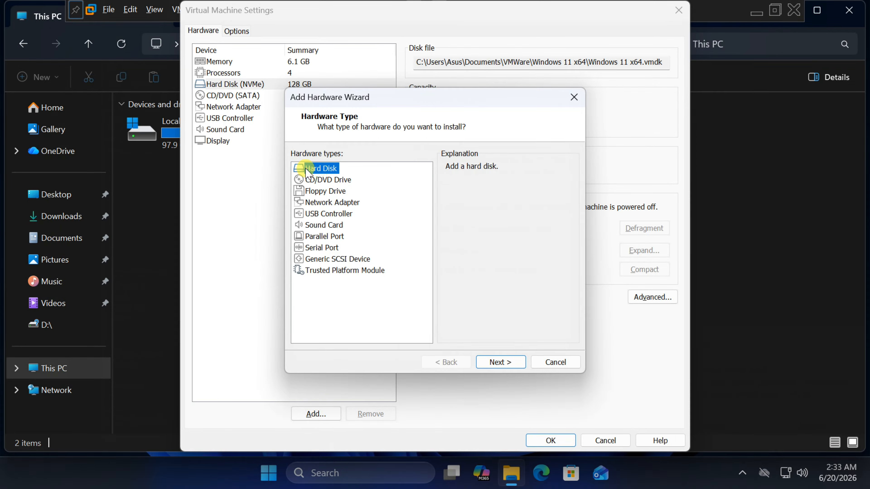
click(501, 363)
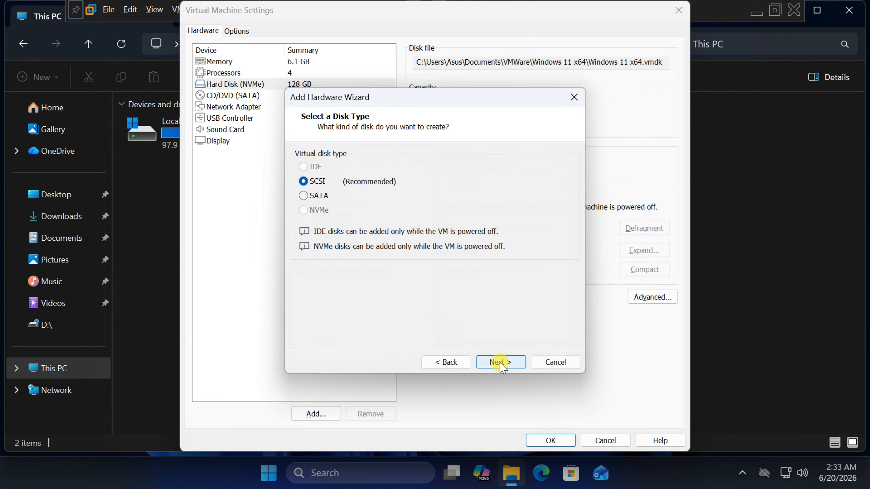
click(303, 195)
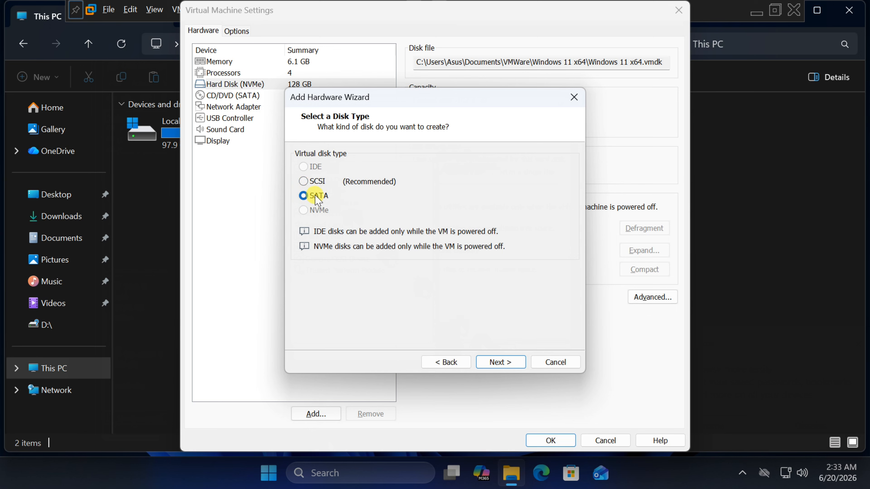
click(500, 362)
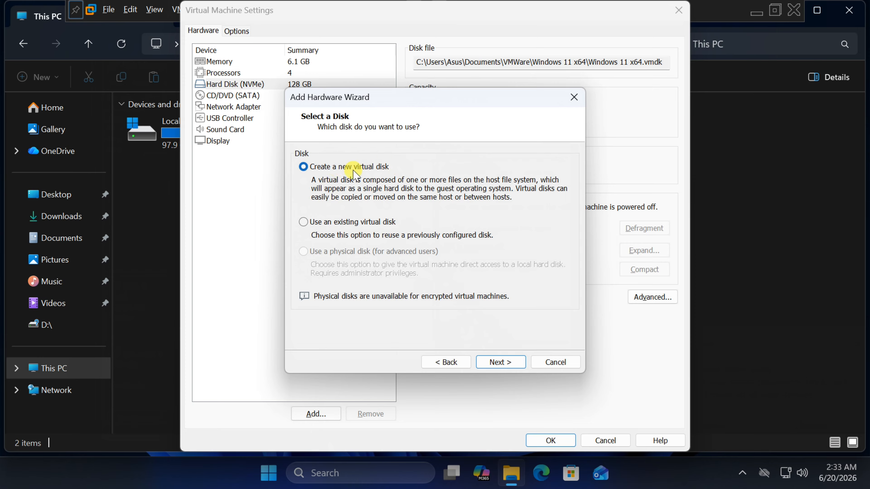
click(505, 363)
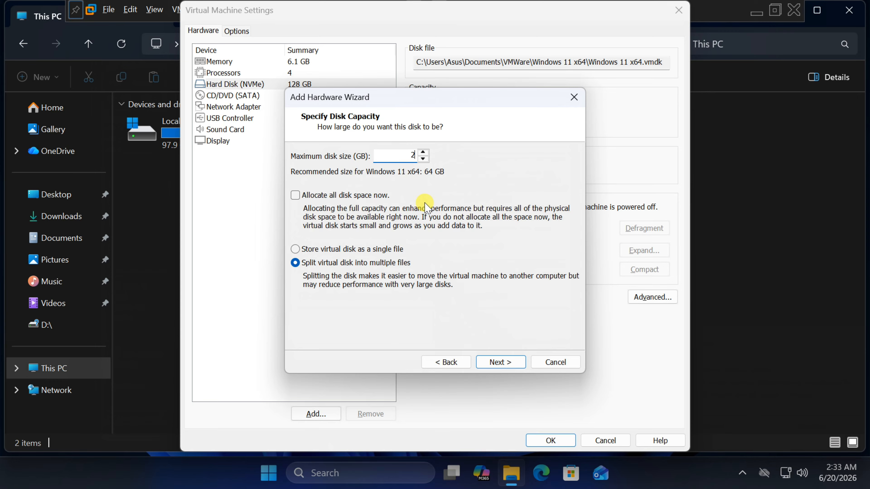
Step: Set the maximum disk size to 20 GB and store the virtual disk as a single file
click(404, 155)
click(296, 250)
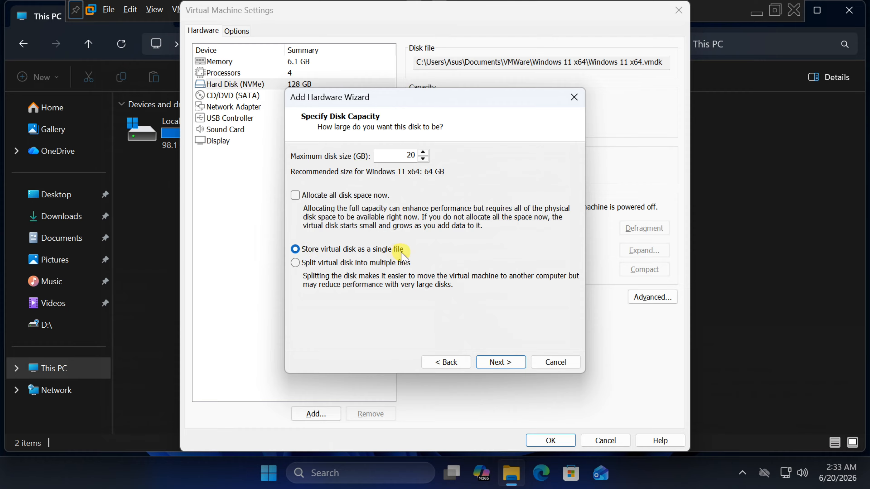
click(501, 361)
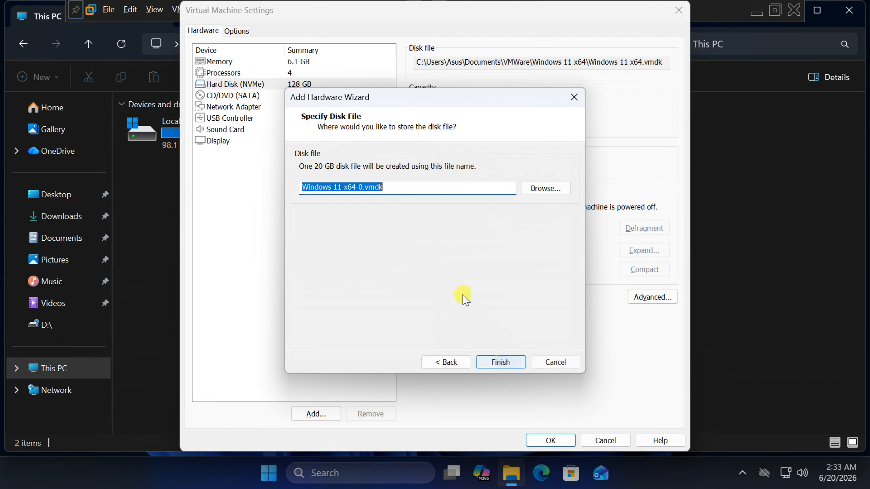
Step: Browse to the Documents\VMWare\Windows 11 x64 folder and save the disk file there as Windows 11 x64-0.vmdk
click(538, 189)
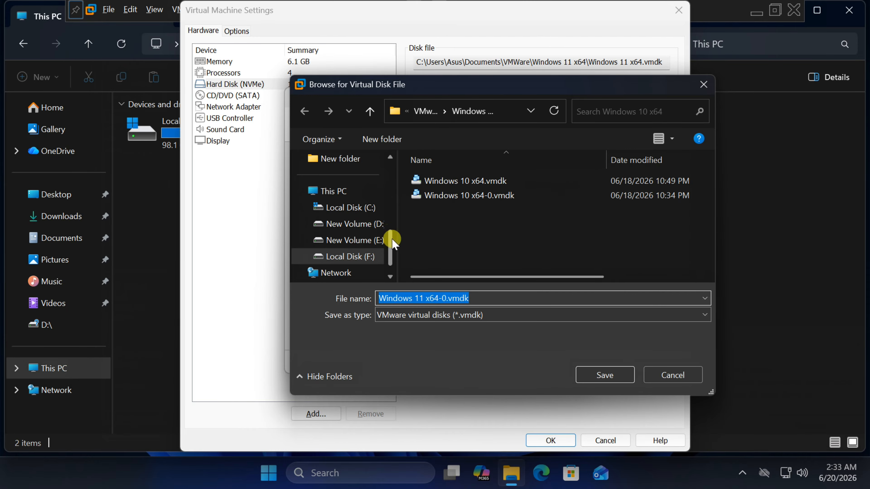
scroll(394, 242, up, 4)
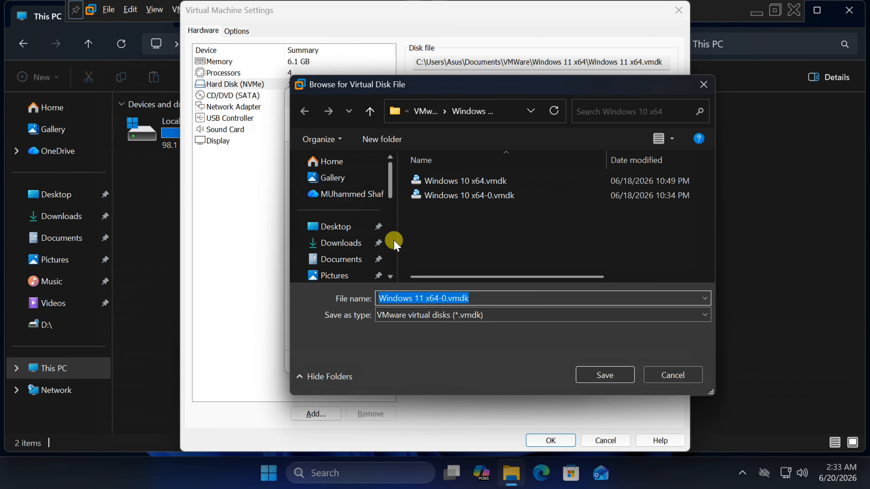
scroll(385, 233, down, 2)
scroll(364, 241, up, 2)
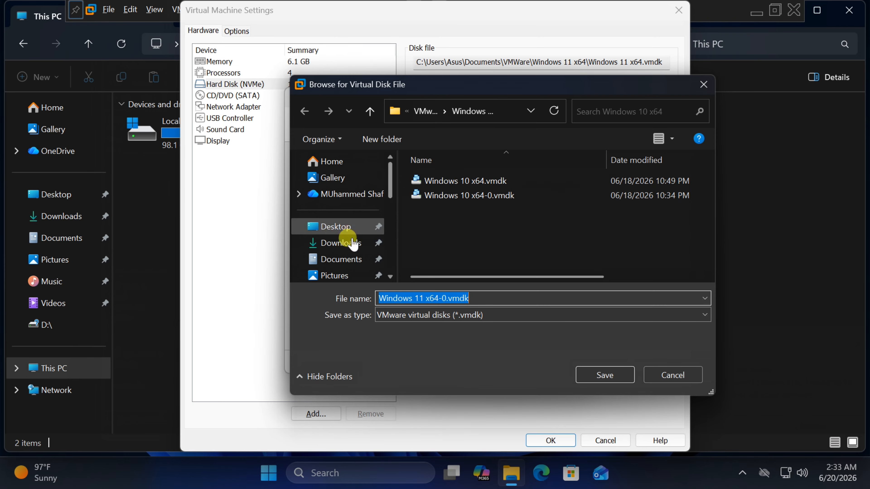
scroll(339, 226, down, 2)
scroll(334, 219, up, 1)
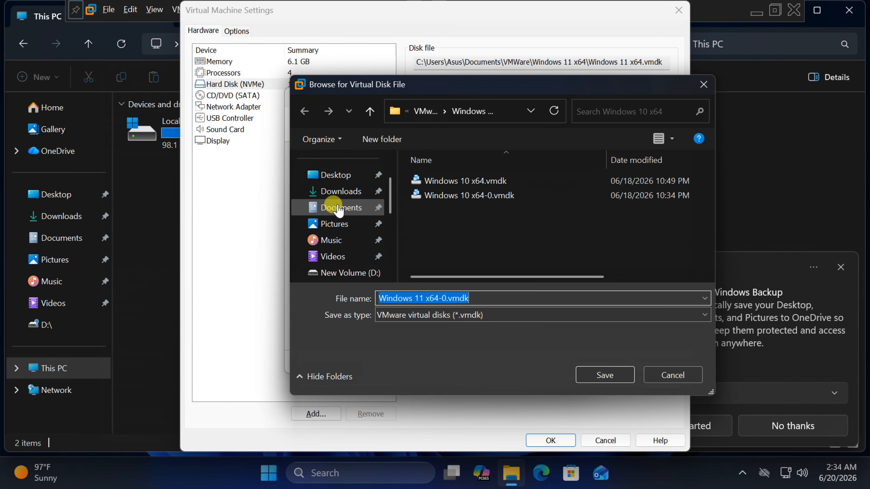
click(338, 210)
scroll(450, 211, down, 4)
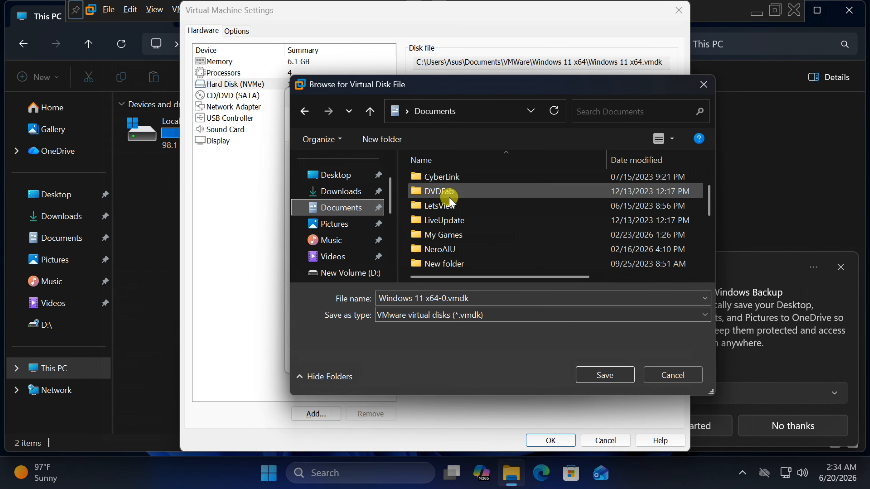
click(435, 236)
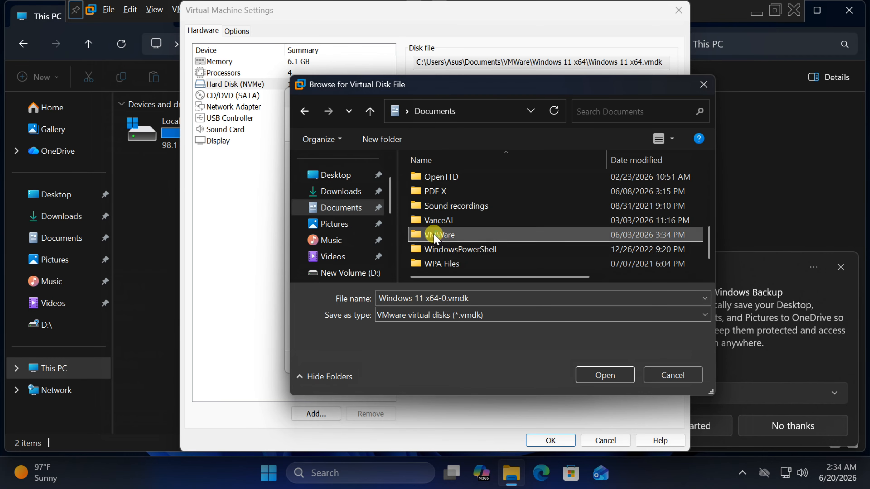
double_click(435, 236)
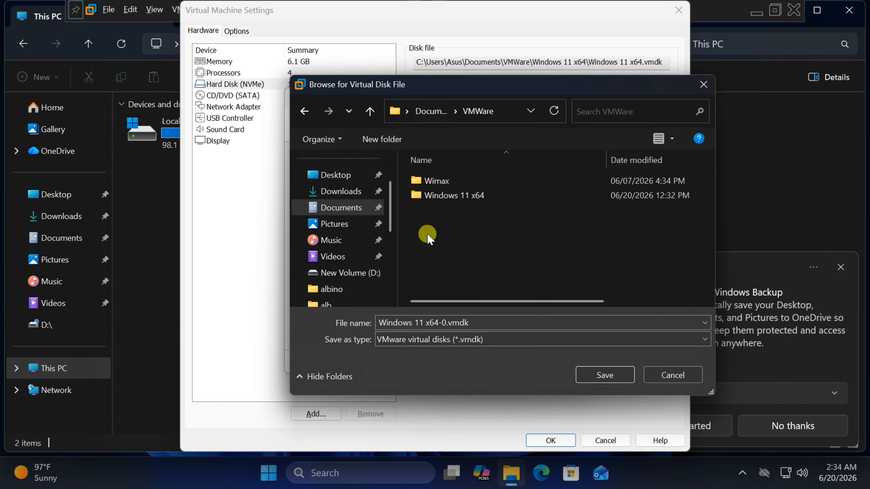
click(439, 198)
double_click(439, 198)
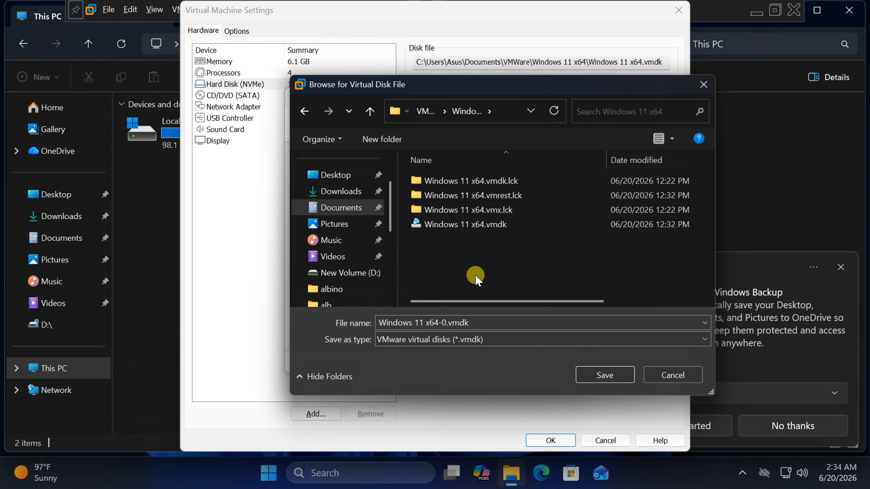
click(451, 229)
click(443, 322)
click(445, 323)
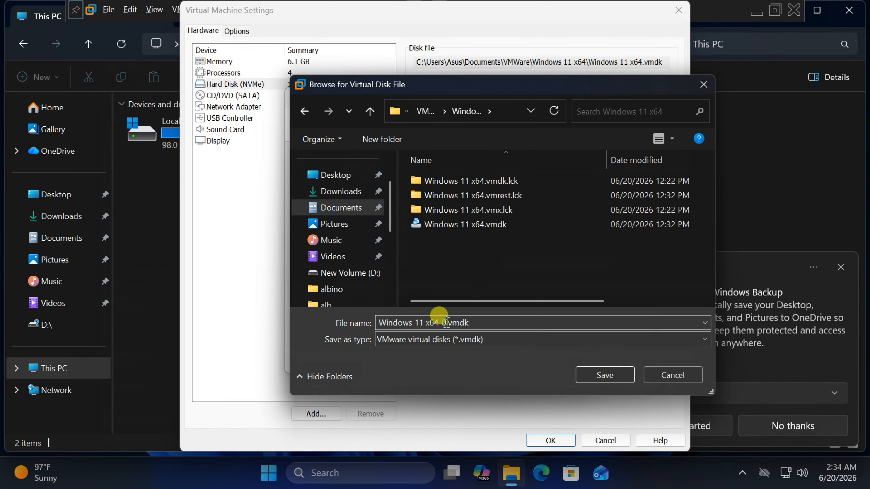
click(605, 375)
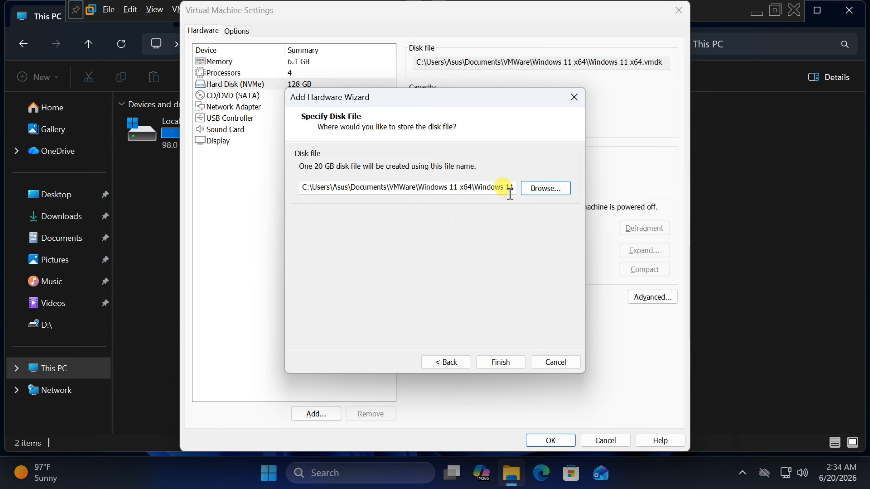
Step: Finish the wizard and apply the virtual machine settings with the new 20 GB SATA disk
click(509, 364)
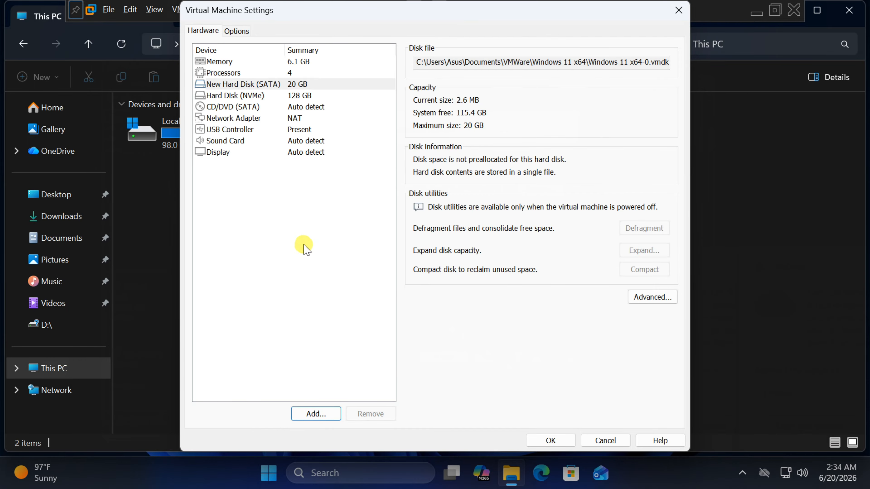
click(551, 441)
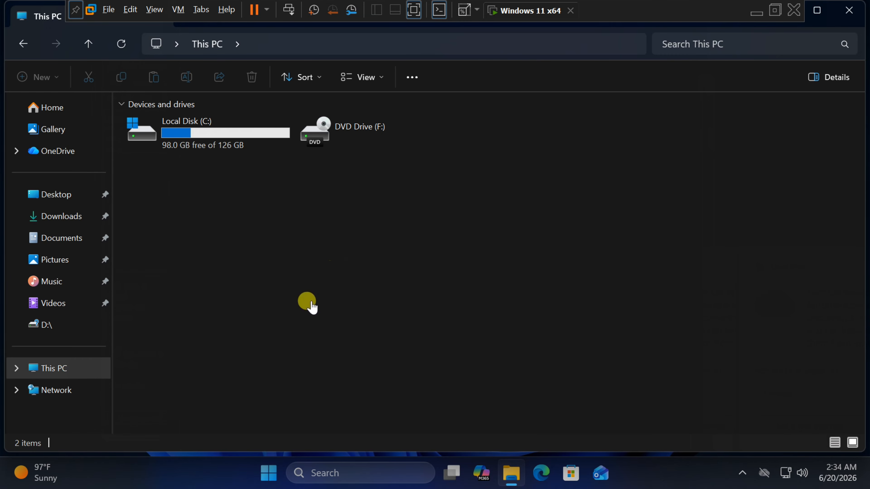
Step: Open Disk Management and initialize Disk 1 with the GPT partition style
right_click(270, 474)
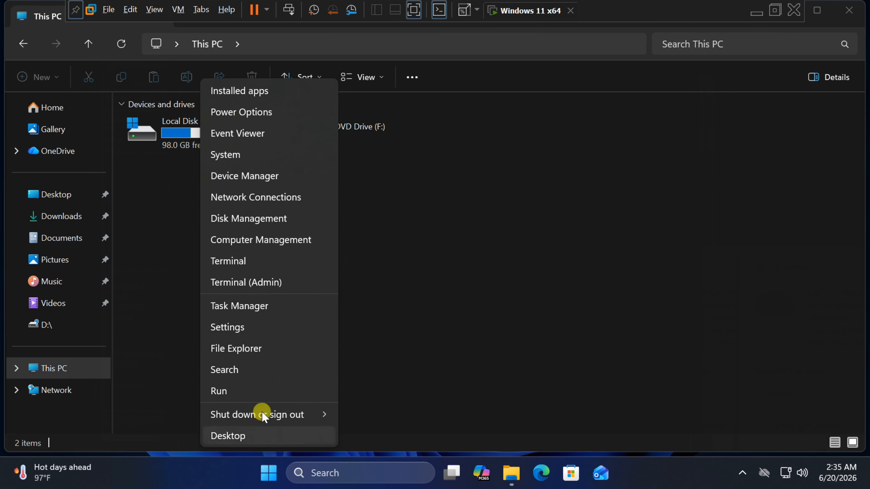
click(251, 219)
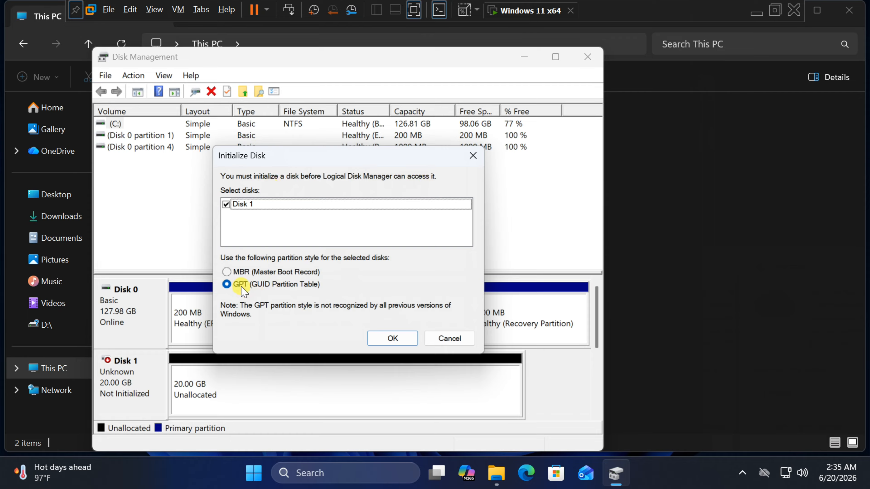
click(389, 337)
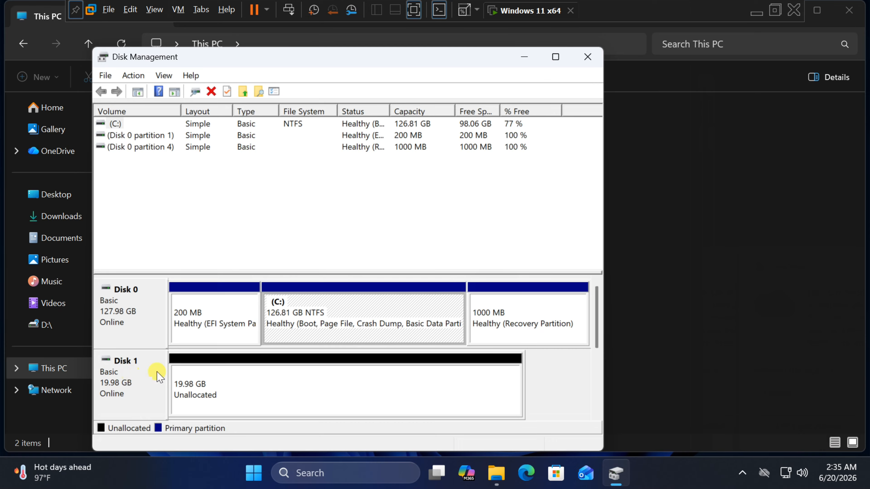
Step: Create a new simple volume on Disk 1's unallocated space at full size, drive letter D, NTFS, label New Volume, quick format
click(229, 372)
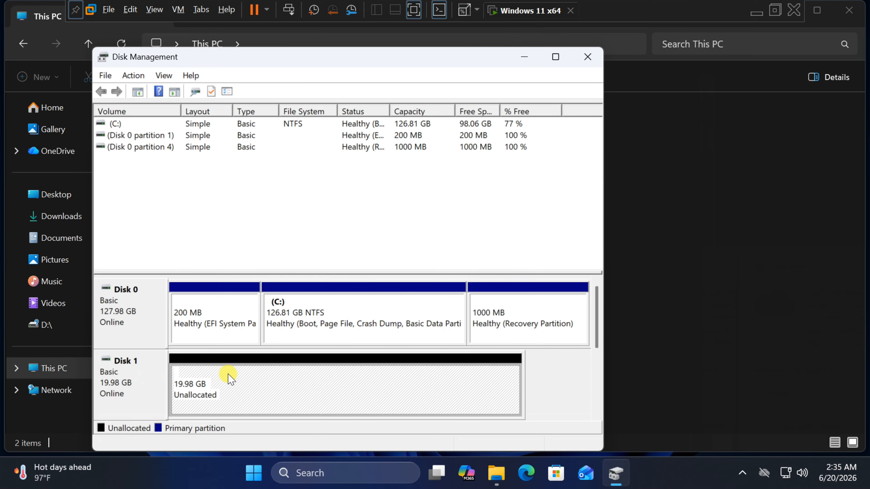
right_click(262, 384)
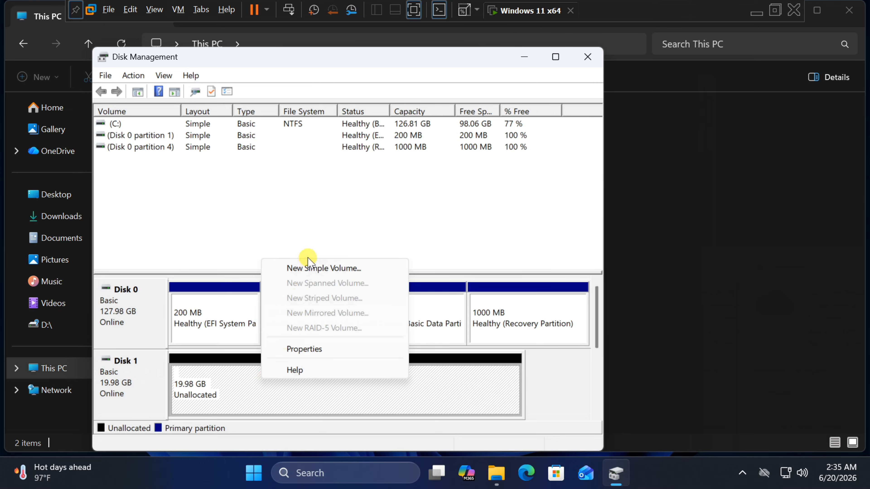
click(309, 268)
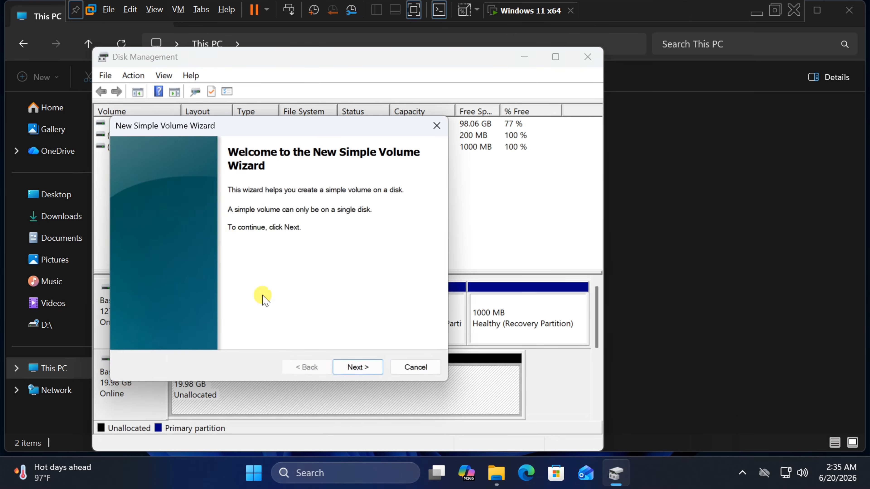
click(358, 367)
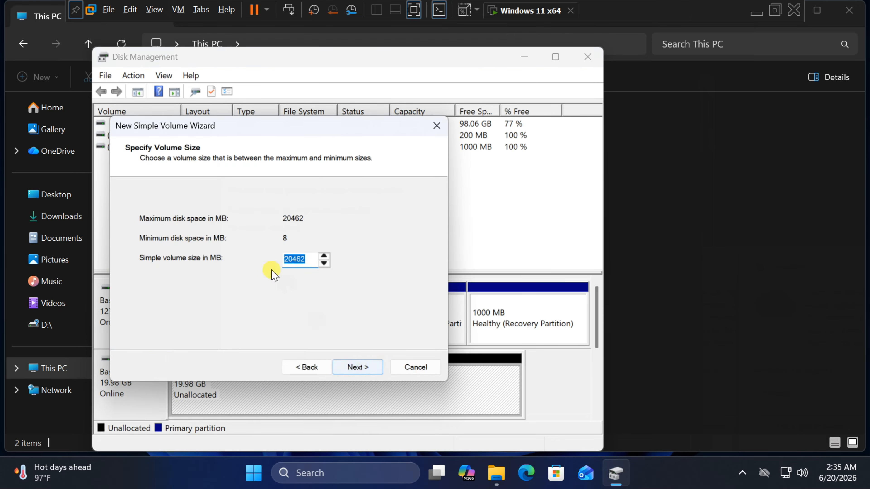
click(356, 367)
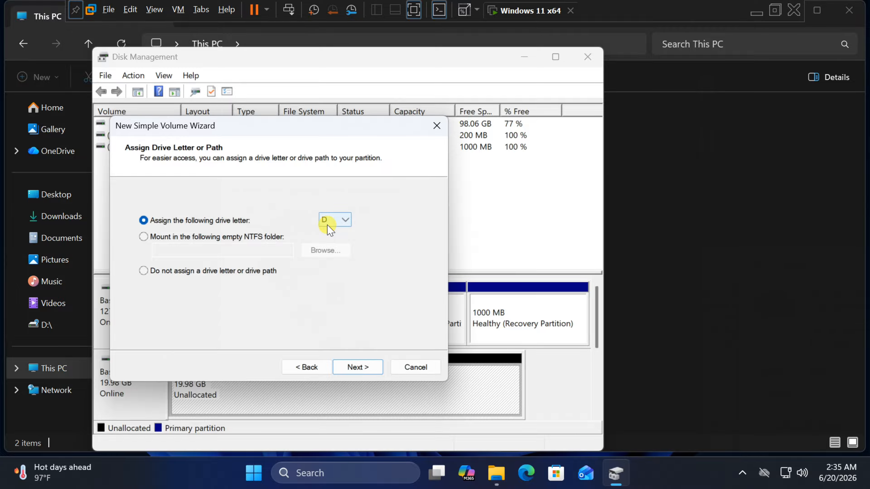
click(362, 369)
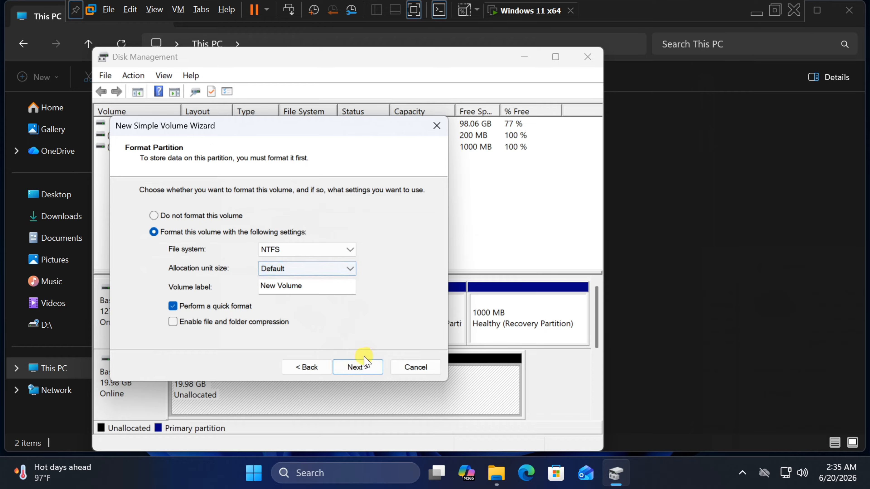
click(359, 369)
click(358, 368)
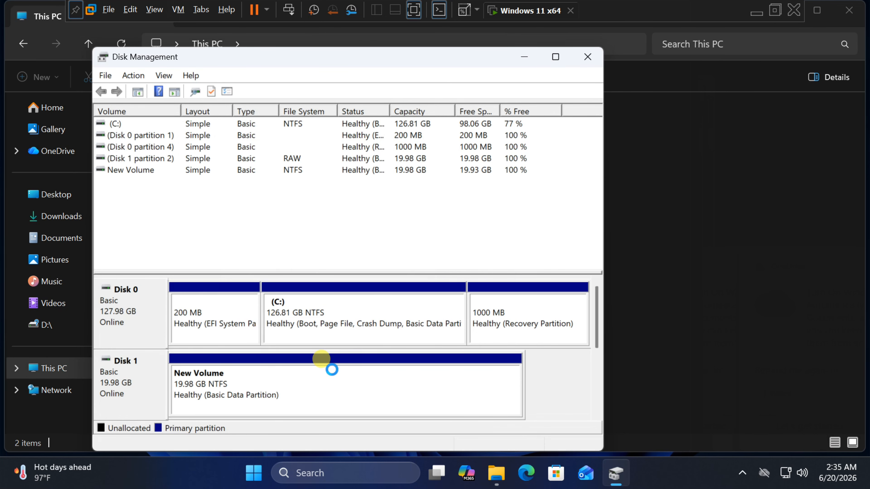
Step: Close Disk Management and dismiss the AutoPlay notification for the new drive
click(588, 56)
click(347, 140)
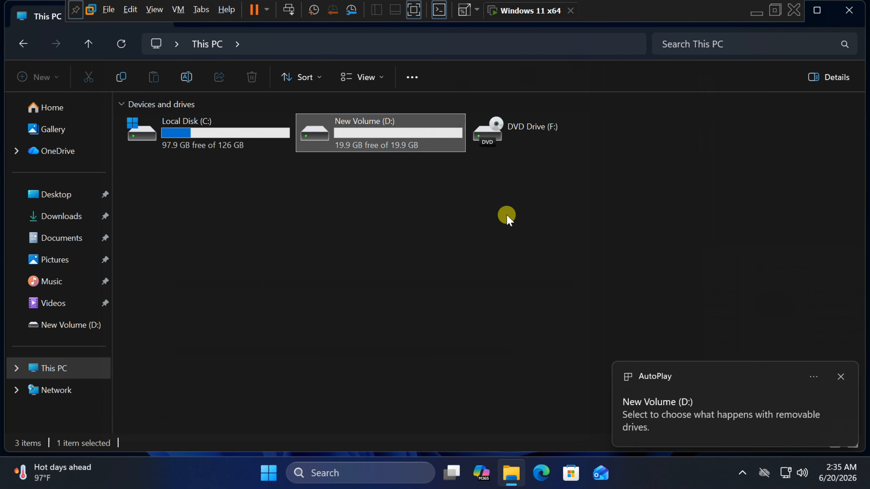
click(841, 377)
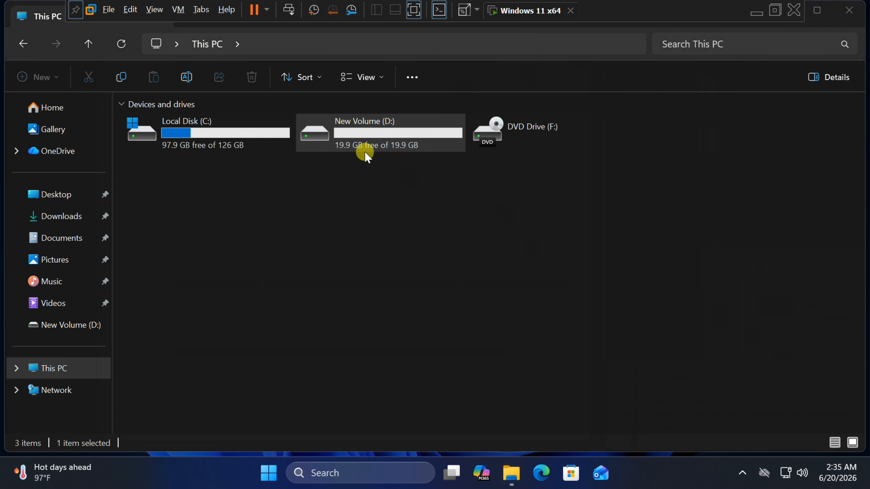
Step: Open New Volume (D:) to check it, return to This PC and close File Explorer
double_click(349, 140)
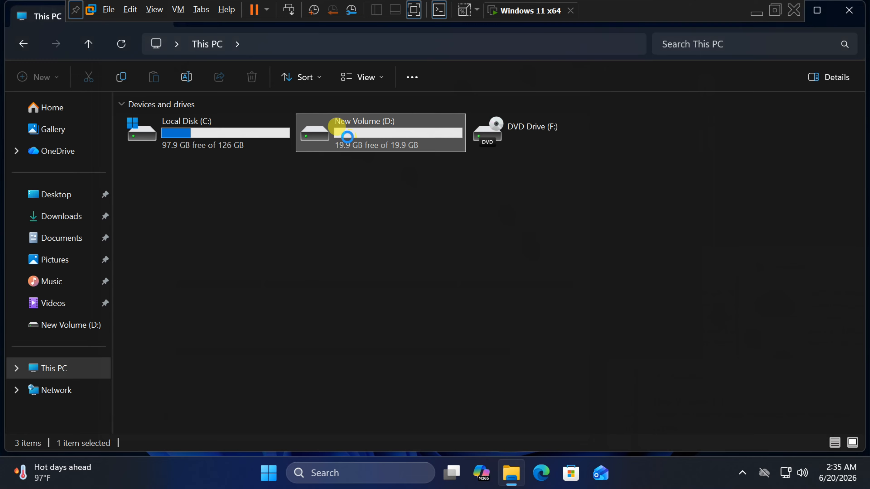
click(23, 44)
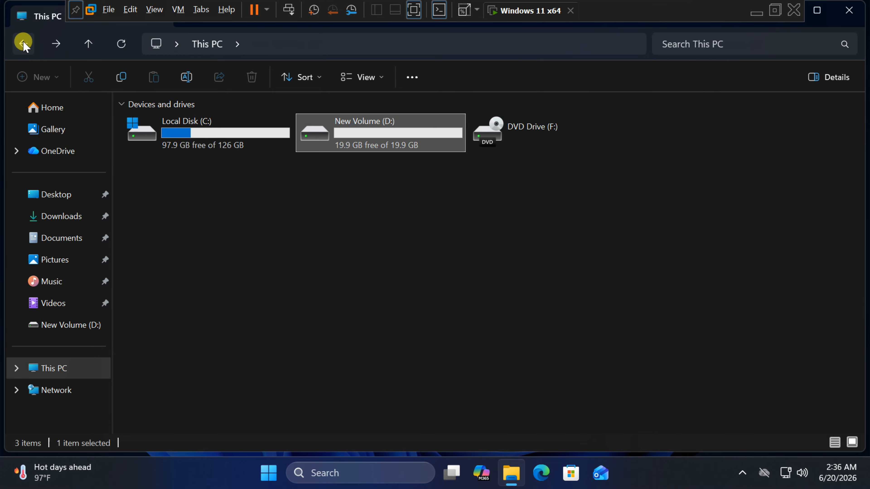
click(271, 165)
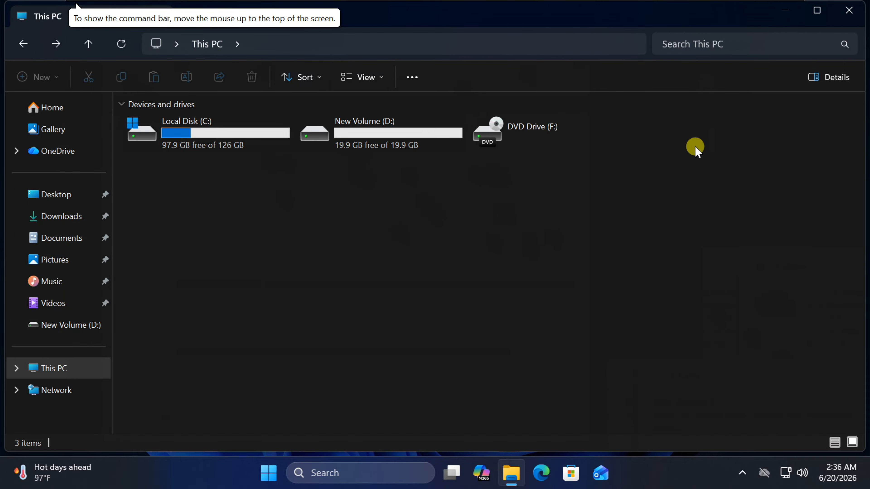
click(850, 13)
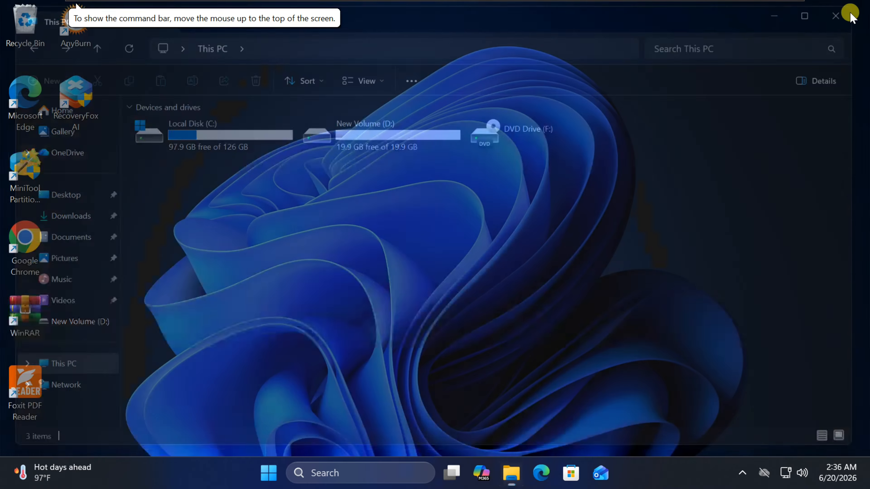